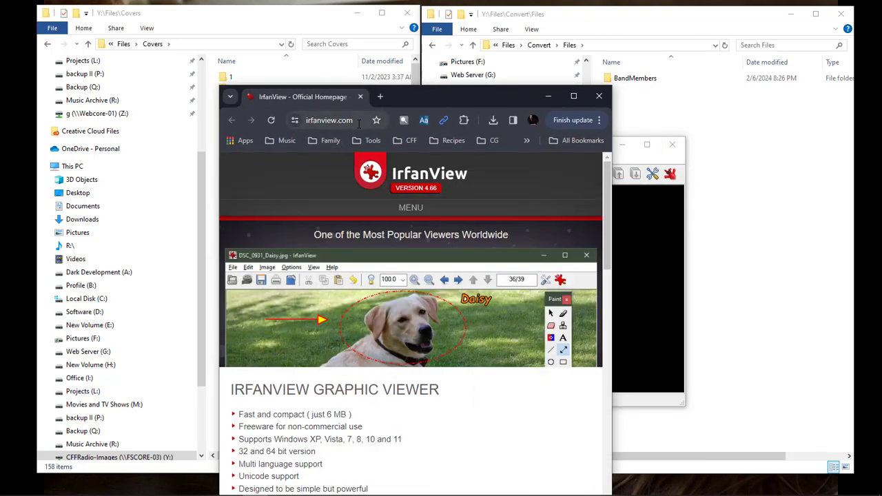
Scroll the FossHub IrfanView download page in Chrome, close that tab, and minimize Chrome
click(573, 95)
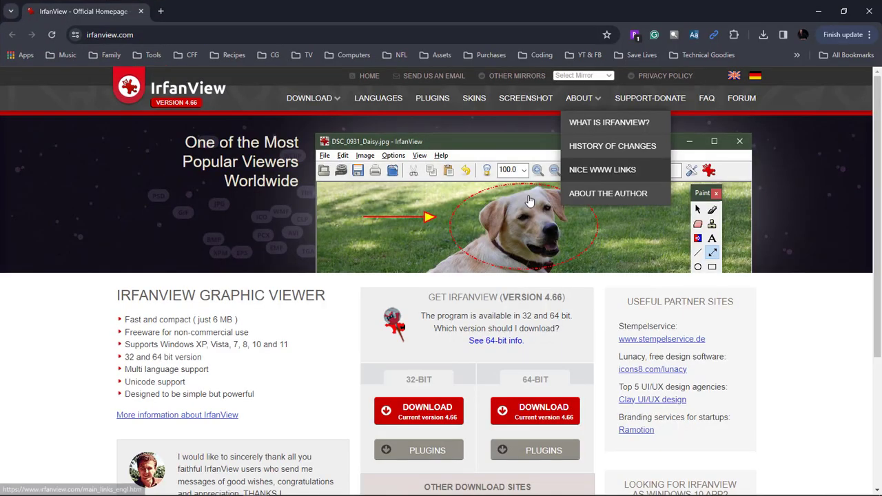
scroll(289, 286, down, 1)
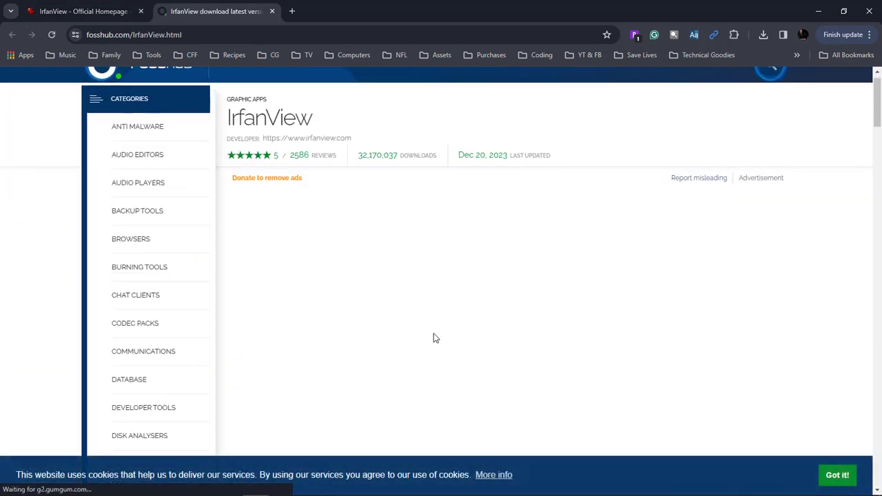
scroll(433, 333, down, 4)
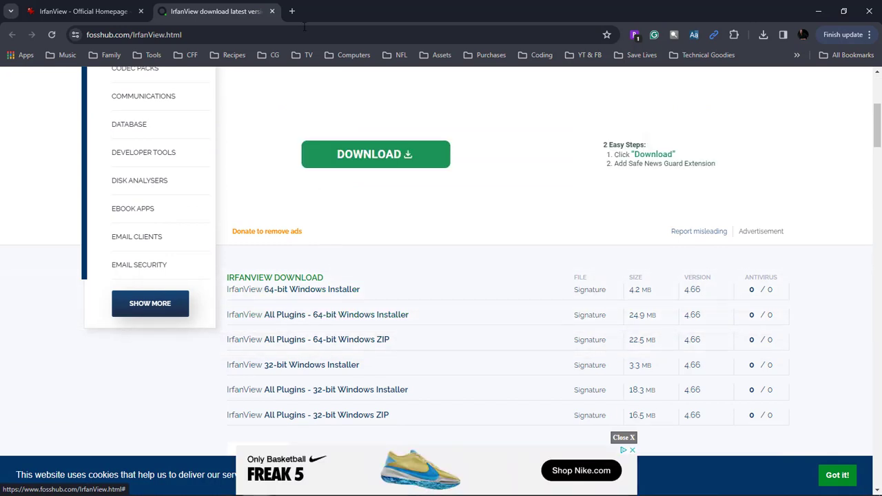
click(272, 11)
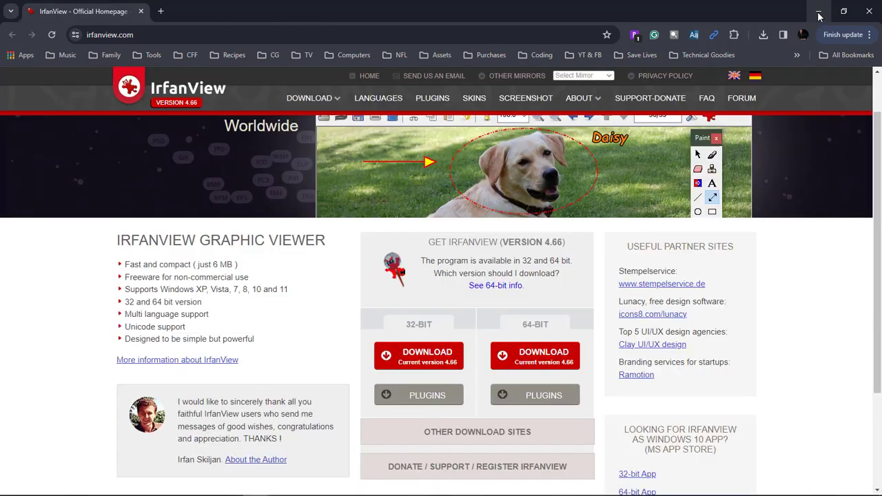
click(818, 11)
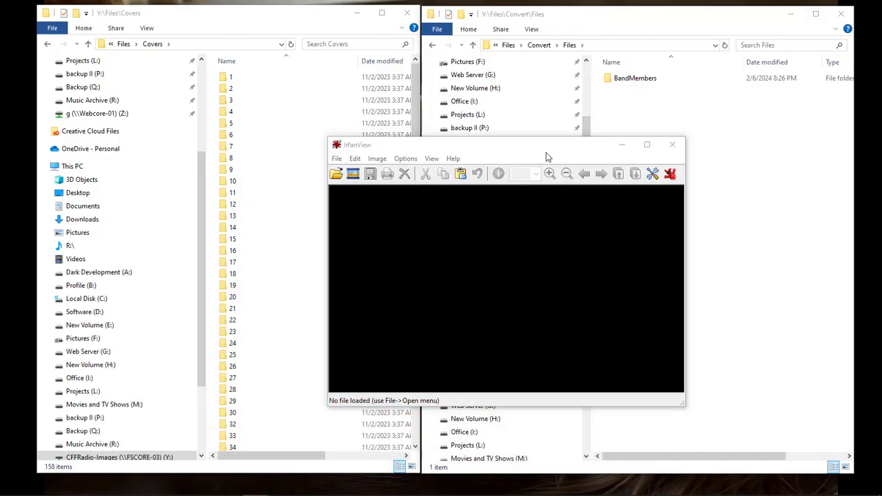
Start Batch Conversion/Rename with Use advanced options checked, accepting the Advanced settings unchanged
click(336, 159)
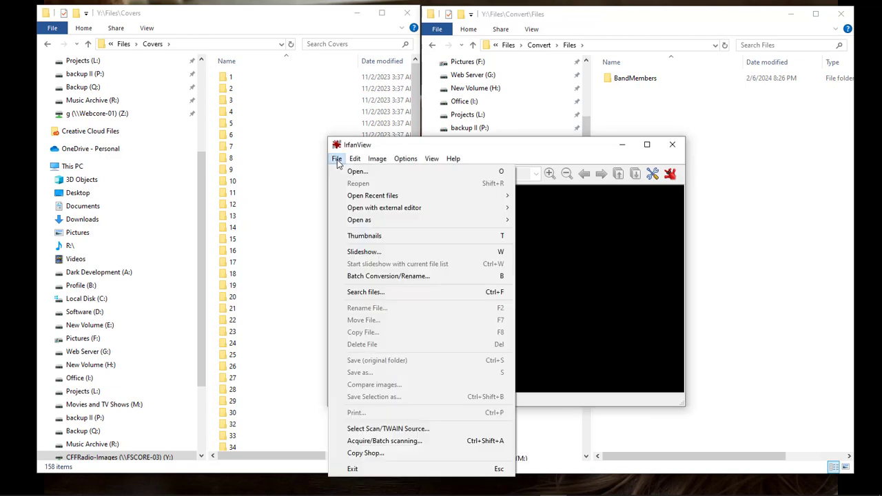
click(387, 276)
drag(604, 103, 493, 55)
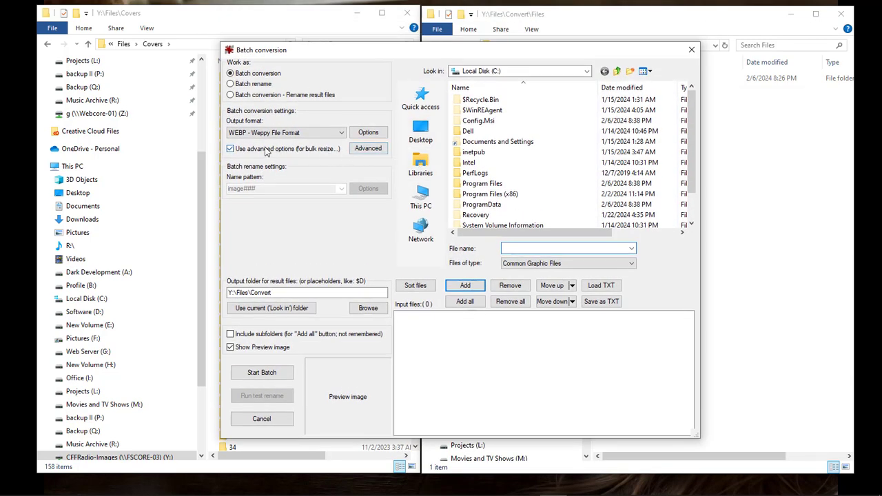
click(232, 151)
click(232, 151)
click(368, 148)
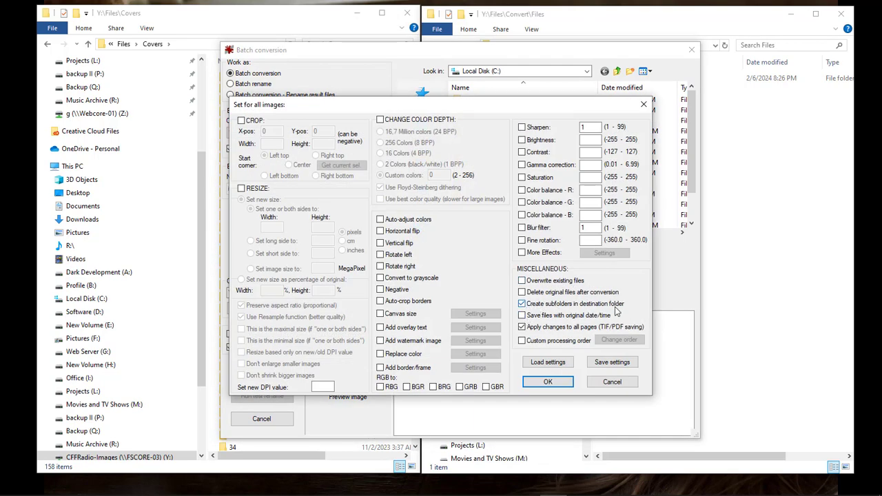
click(548, 382)
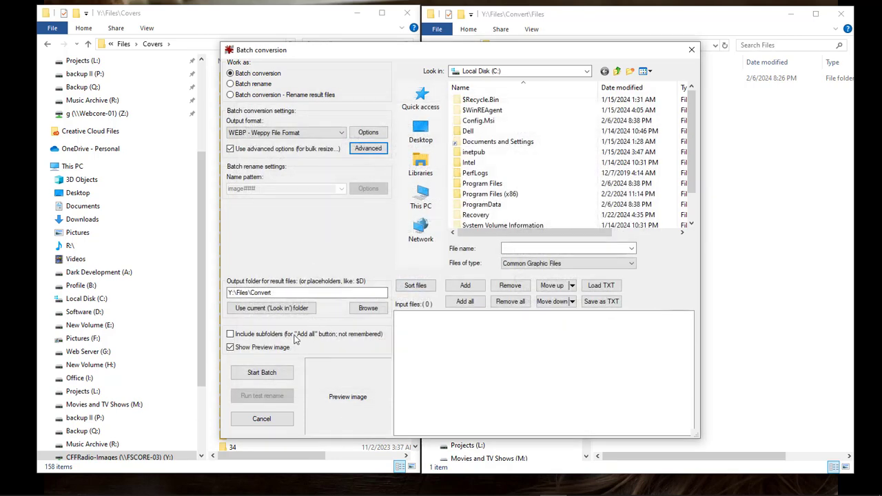
Browse the batch file list to CFFRadio-Images (Y:) > Files > Covers and tick Include subfolders
click(587, 72)
click(587, 73)
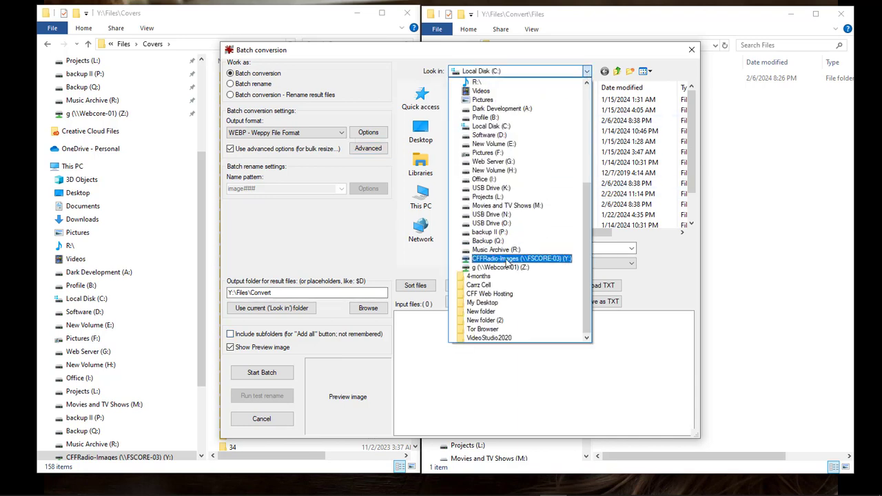
click(509, 261)
double_click(471, 100)
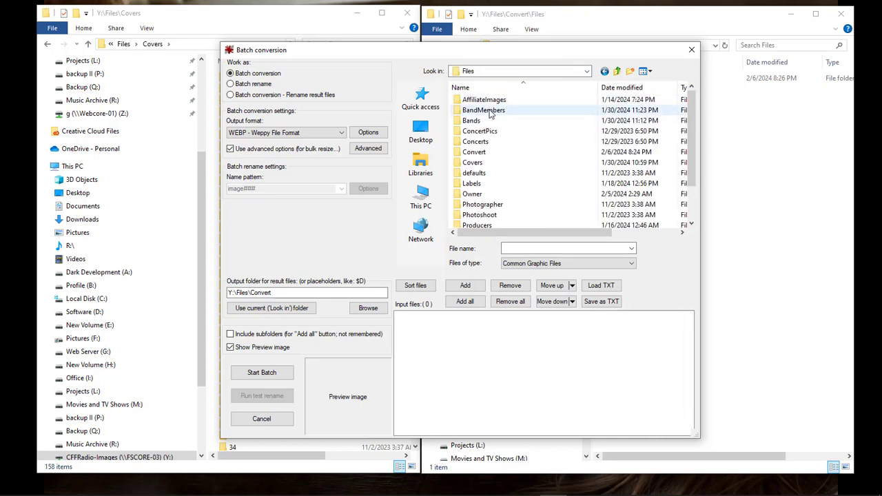
drag(481, 52, 534, 54)
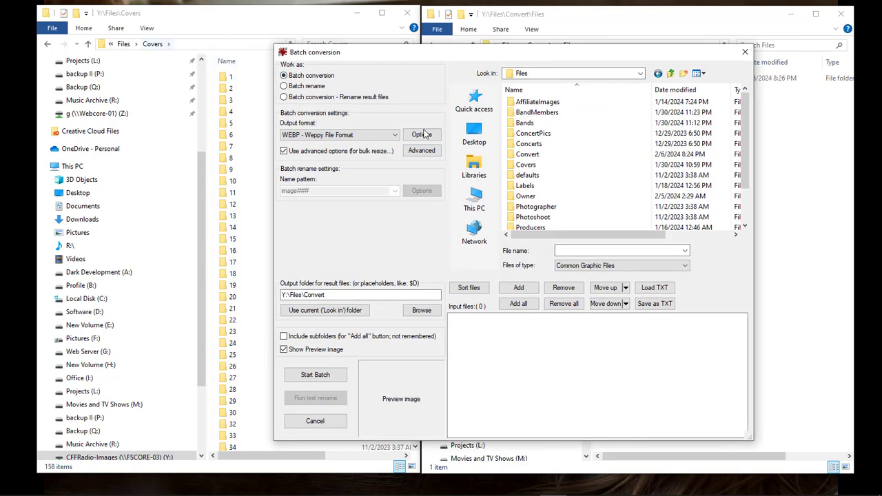
double_click(528, 165)
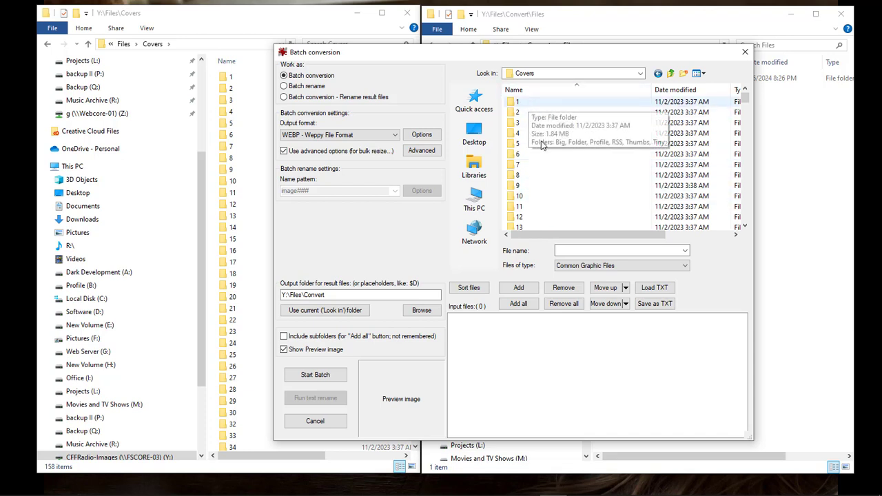
click(523, 306)
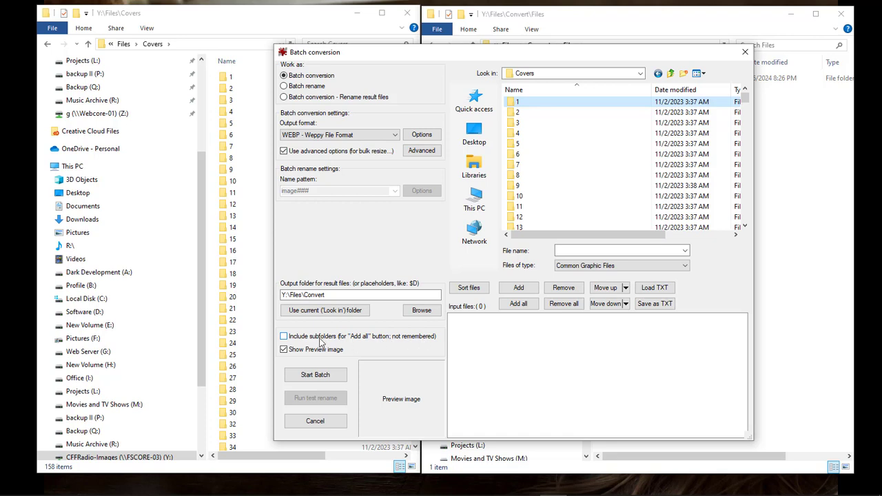
click(283, 337)
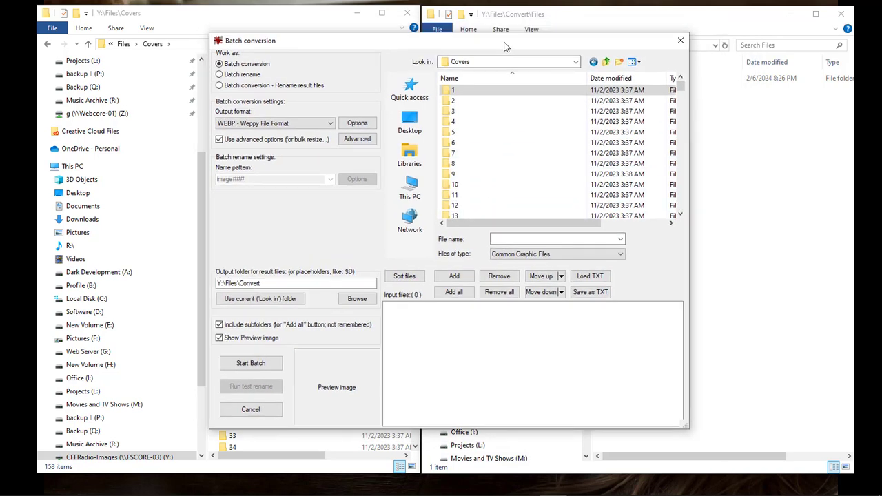
Add all images from Covers and its subfolders, loading 984 JPEGs into Input files
mouse_move(681, 88)
mouse_down()
mouse_move(682, 210)
mouse_move(680, 79)
mouse_up()
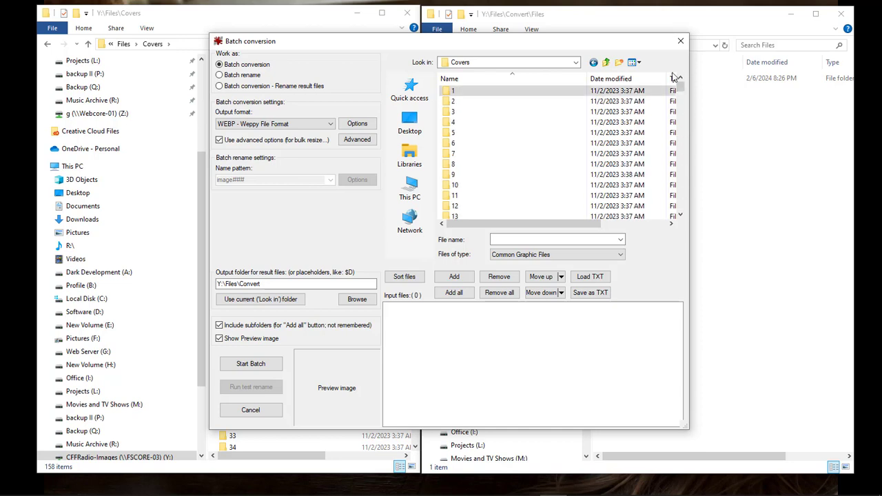
click(457, 293)
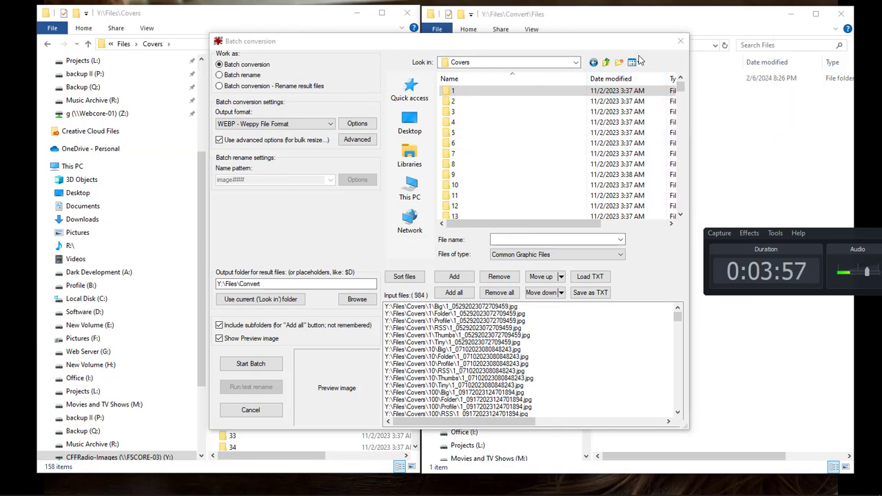
Check the Y:\Files\Convert destination against the Convert\Files Explorer window before converting to WEBP
click(633, 24)
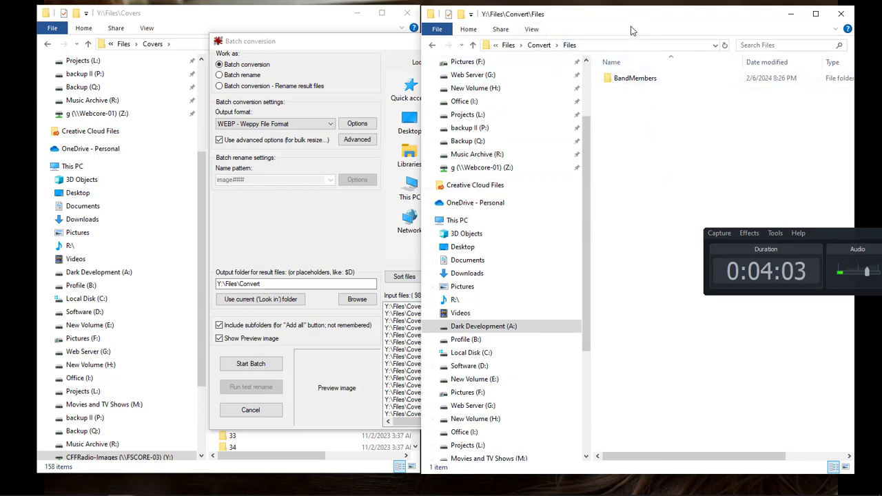
click(276, 212)
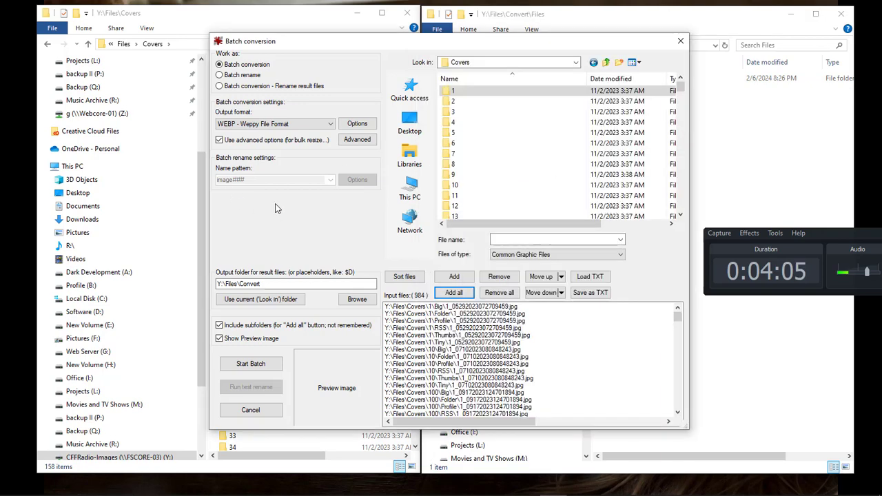
click(239, 284)
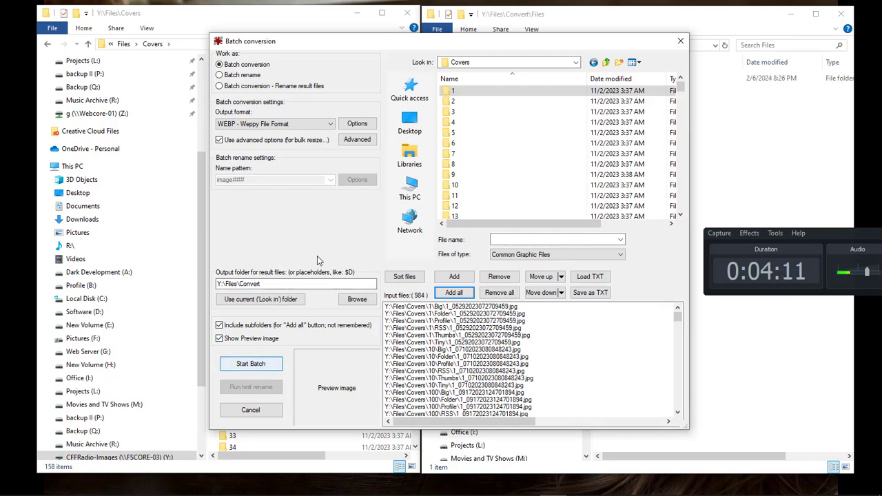
click(724, 25)
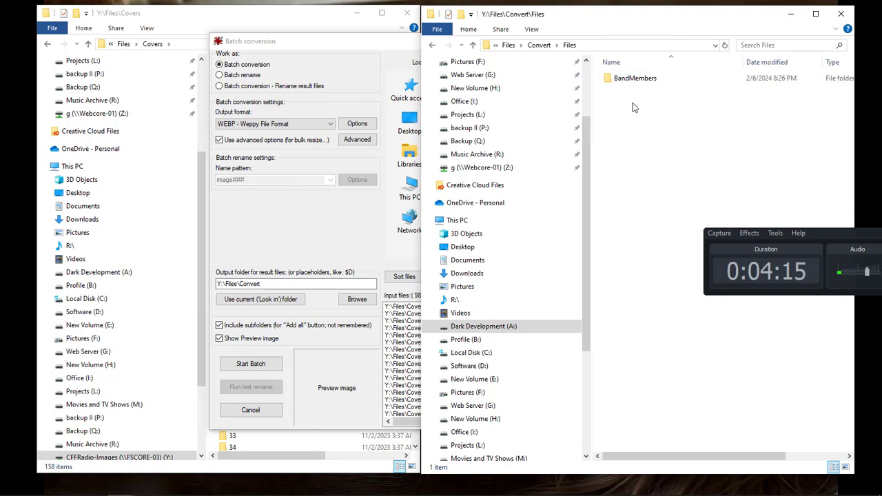
click(232, 125)
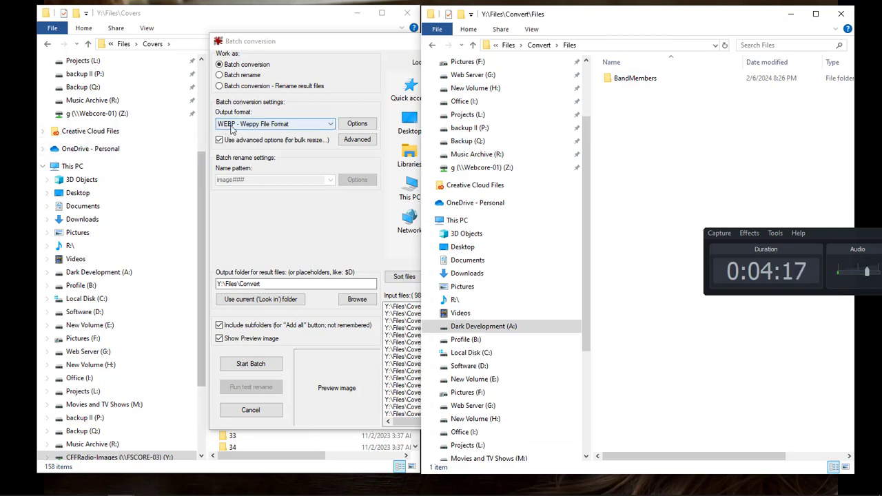
click(367, 85)
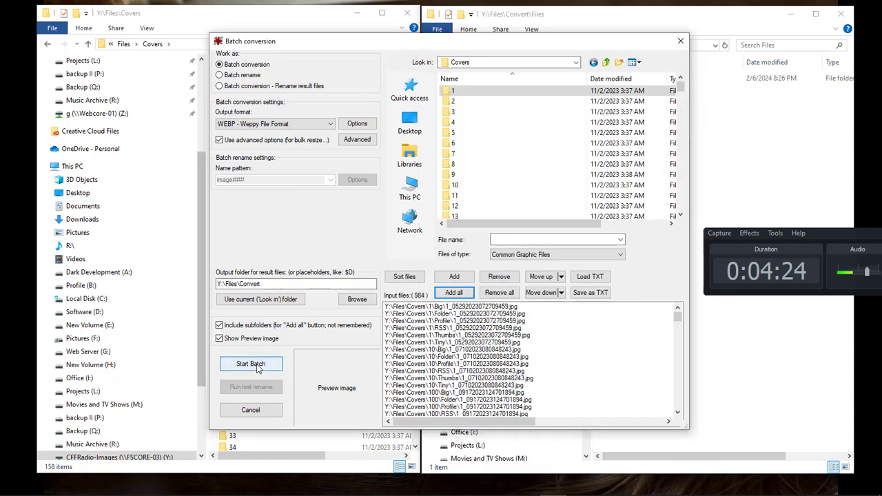
click(708, 205)
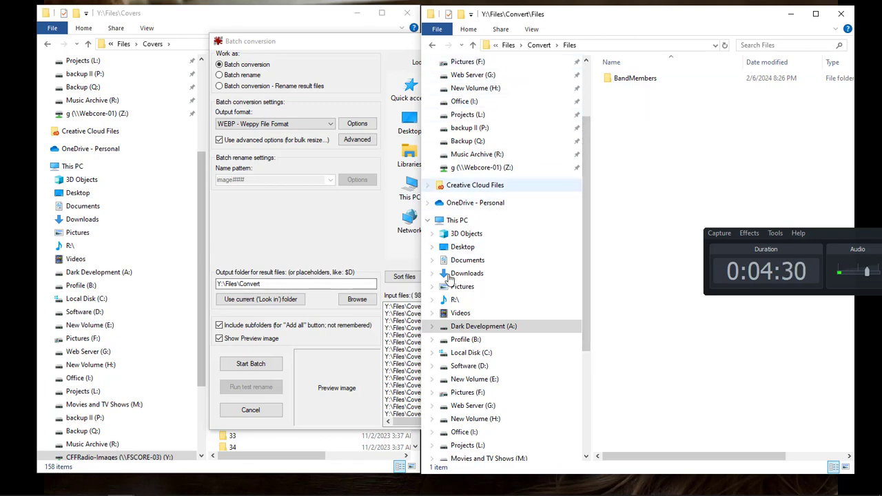
Run the batch, watching Convert\Files\Covers fill until all 984 files convert with 0 errors
click(254, 365)
click(719, 140)
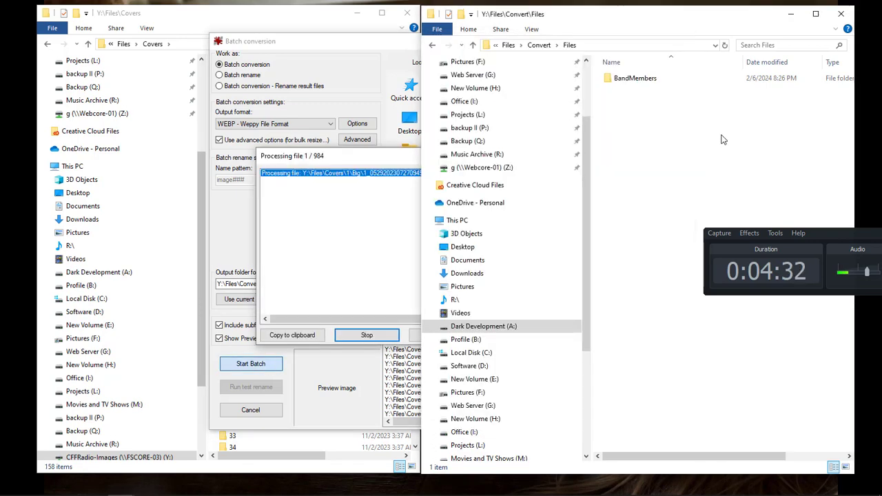
click(626, 90)
double_click(626, 91)
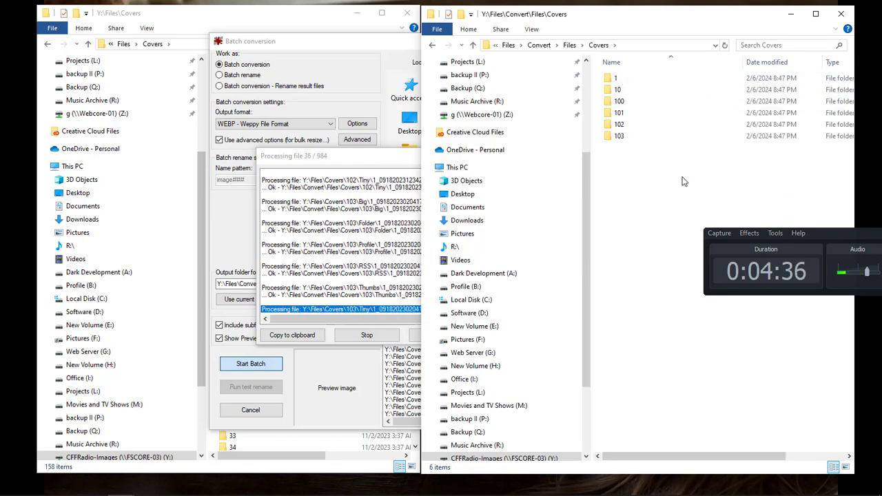
click(408, 158)
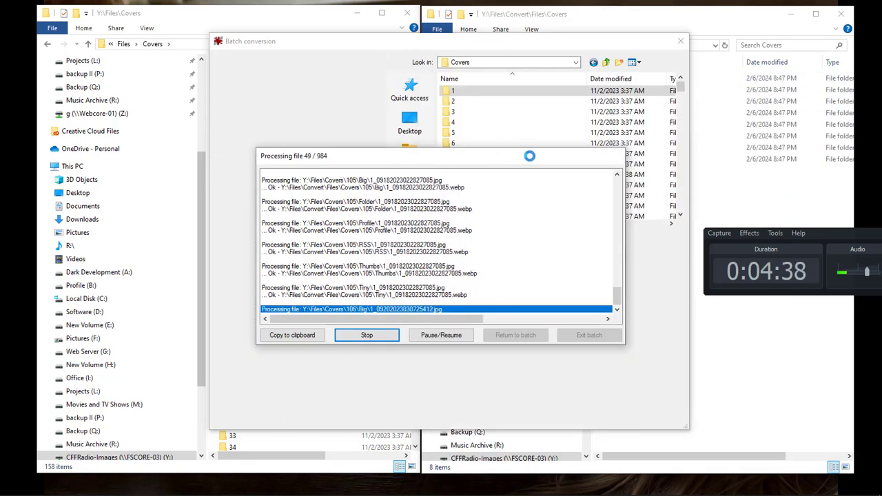
click(748, 20)
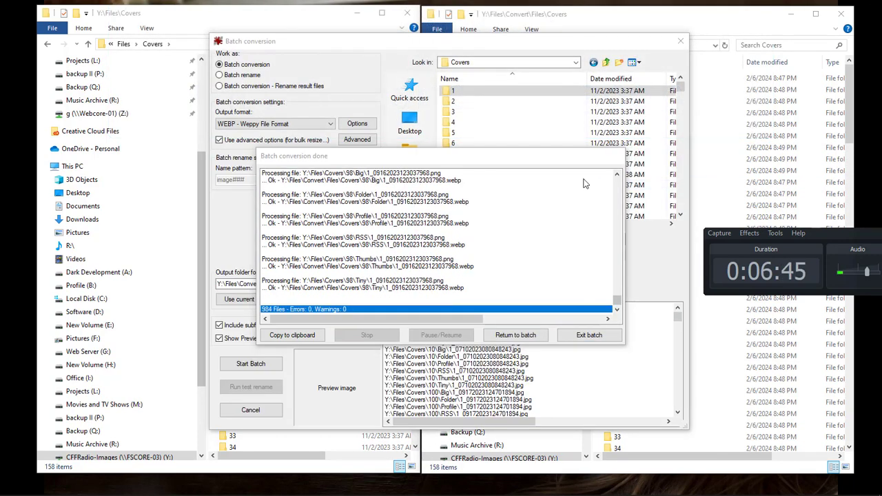
click(517, 335)
Open folder 1\Big in both Explorer windows, compare the 1.81 MB JPG with the 622 KB WebP, and view the JPG
click(697, 103)
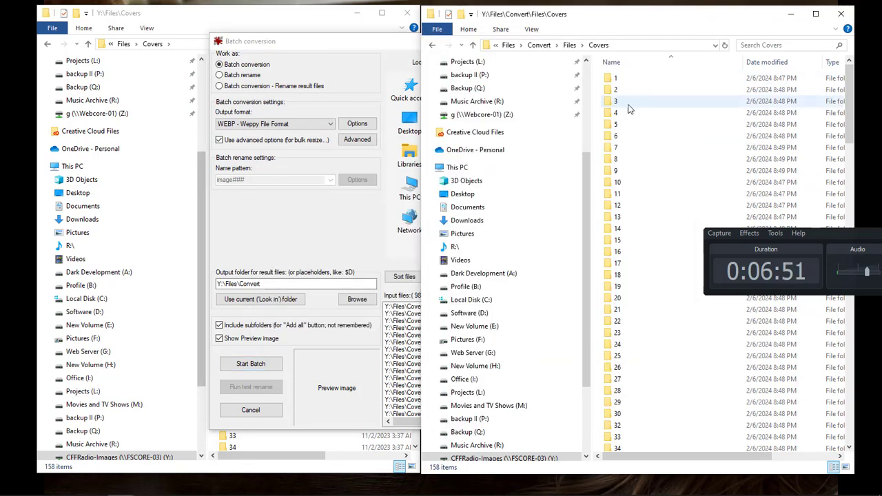
double_click(618, 81)
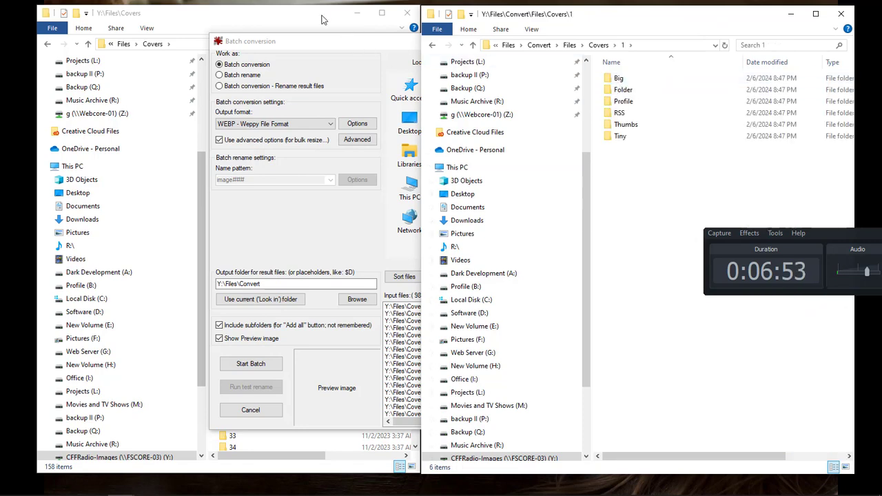
click(335, 24)
double_click(230, 83)
double_click(237, 79)
click(279, 80)
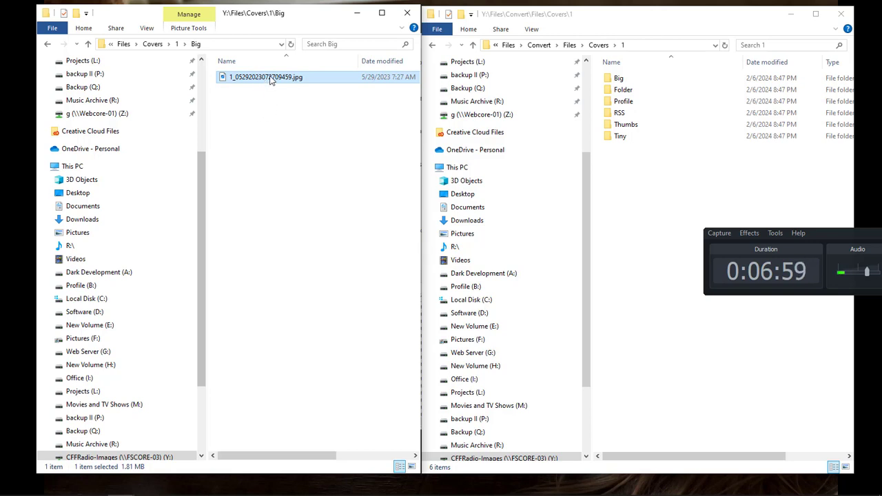
double_click(620, 77)
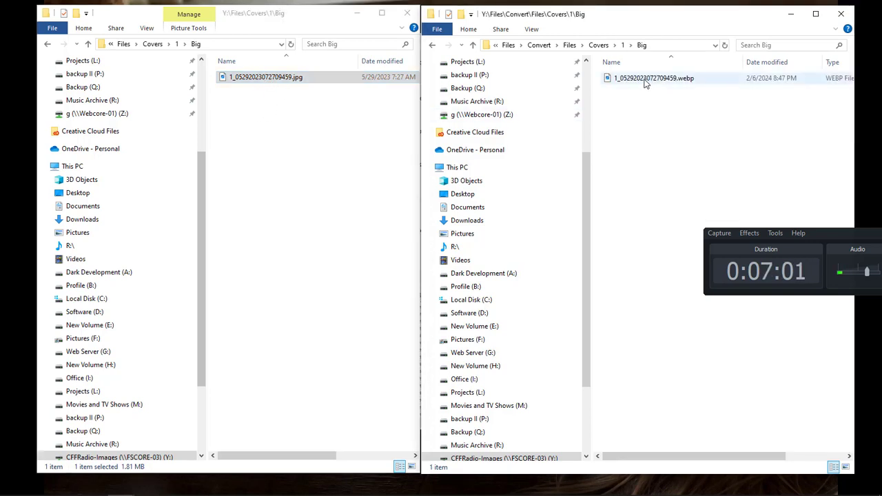
click(646, 80)
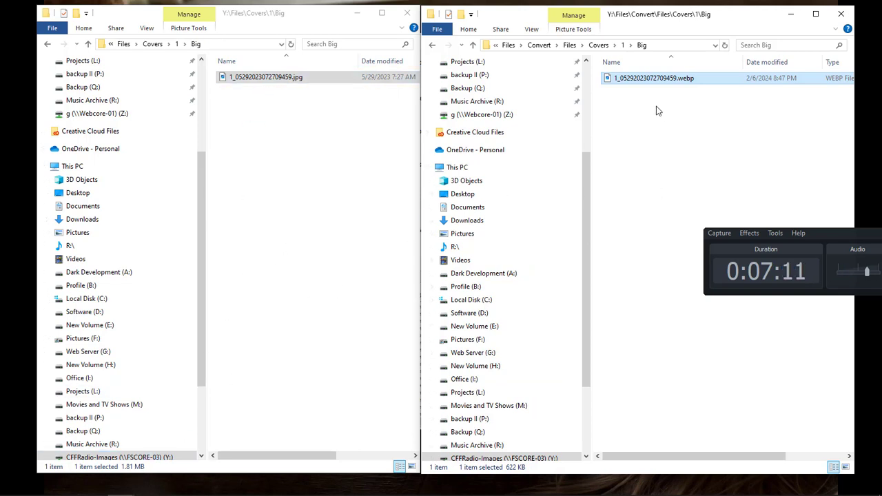
click(288, 80)
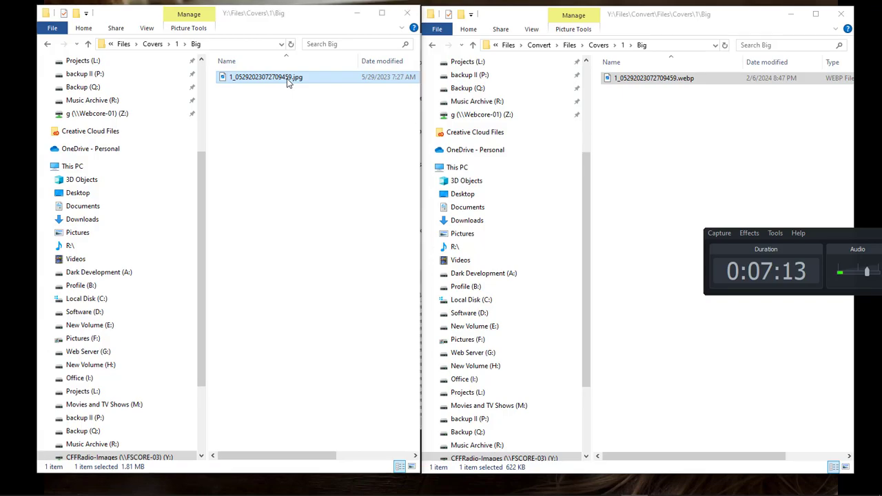
double_click(288, 80)
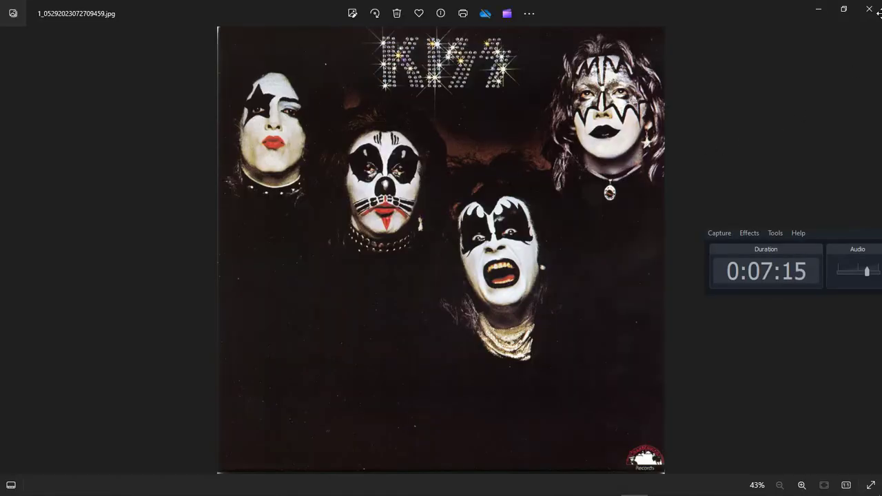
Open the WebP cover in a second Photos window, compare it with the JPG, then close both viewers
click(819, 11)
key(alt+Tab)
click(575, 43)
drag(659, 2, 518, 45)
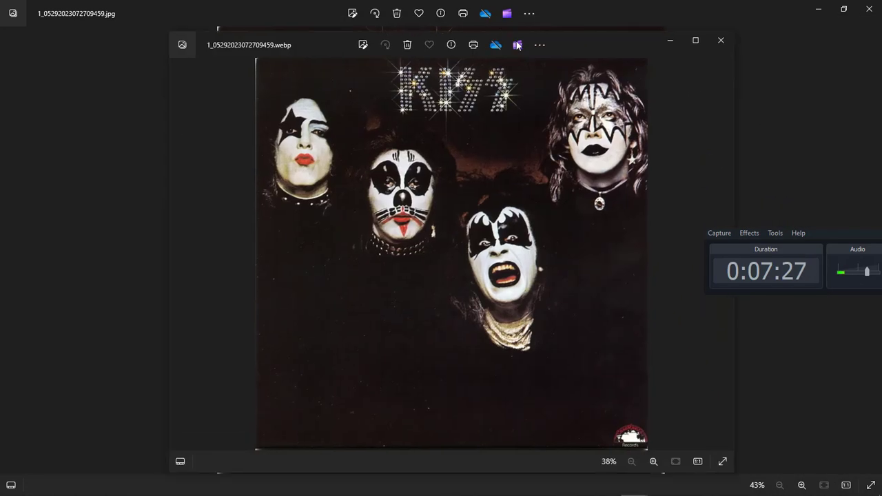
click(692, 43)
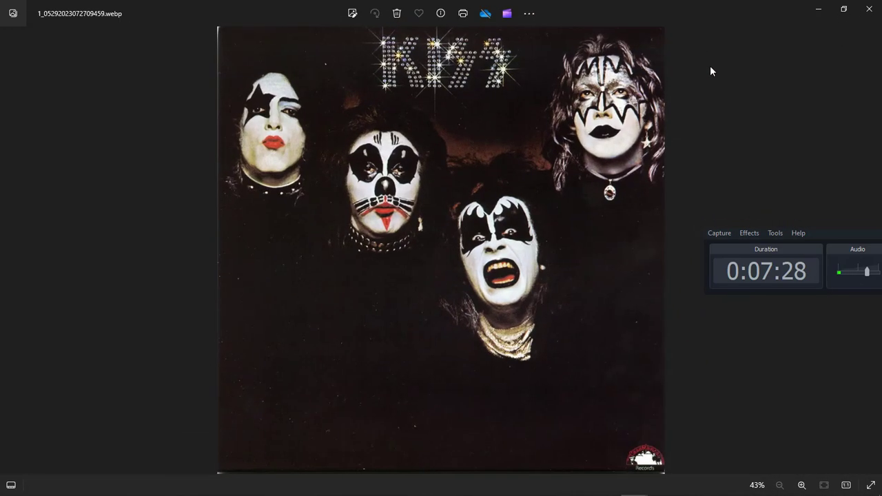
click(868, 11)
click(866, 14)
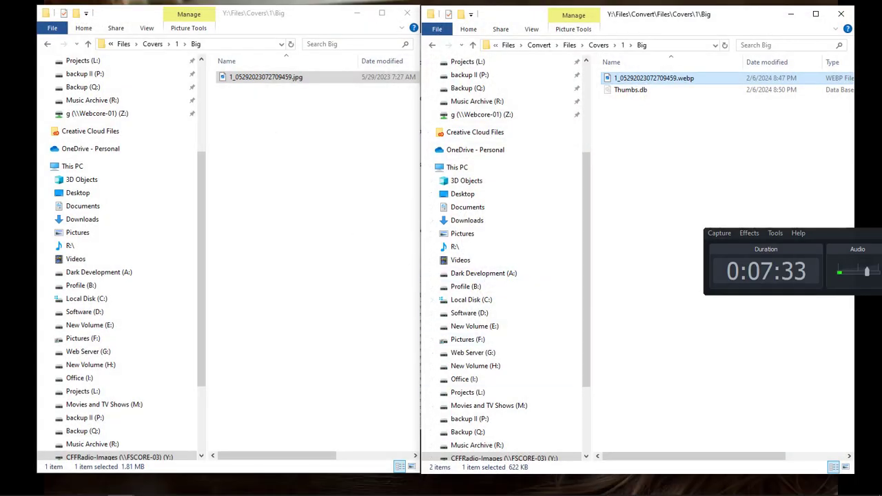
Clear the batch input list and add only the Covers\1\Big JPG
click(567, 486)
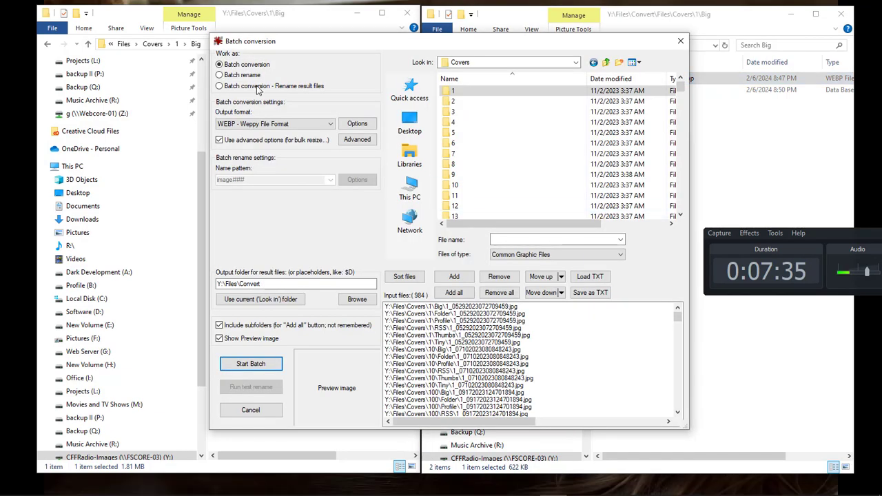
click(357, 123)
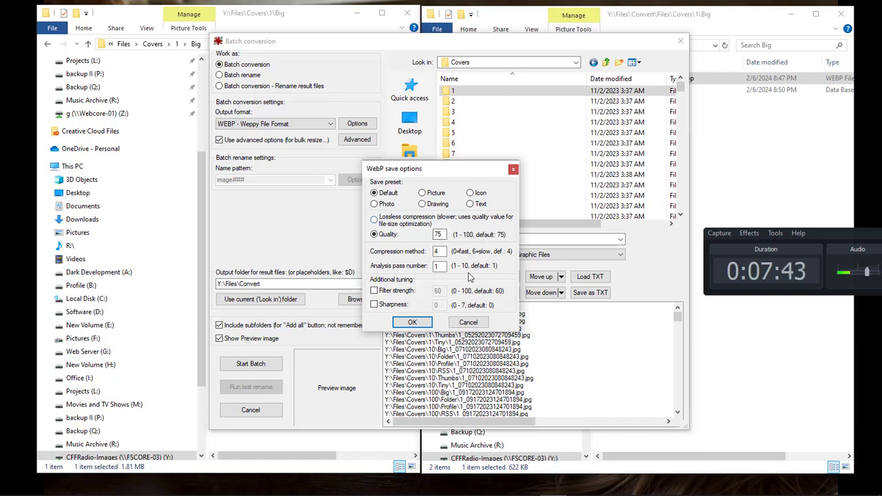
click(470, 323)
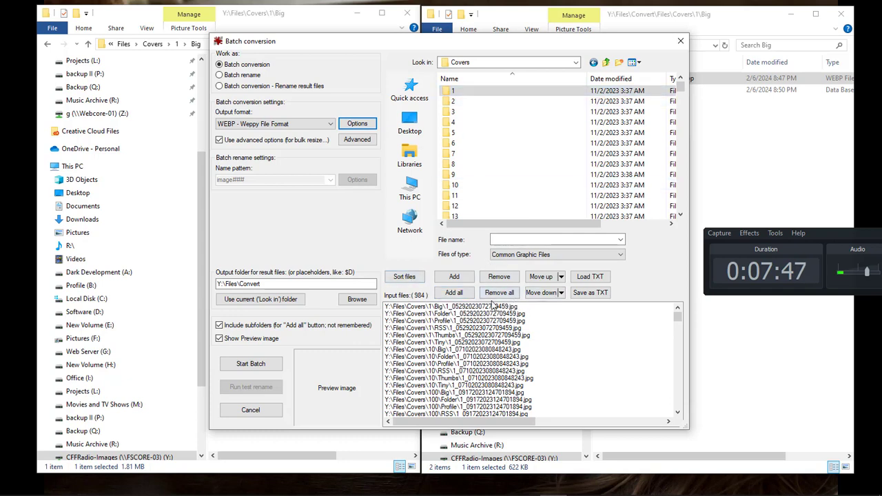
click(497, 293)
double_click(459, 93)
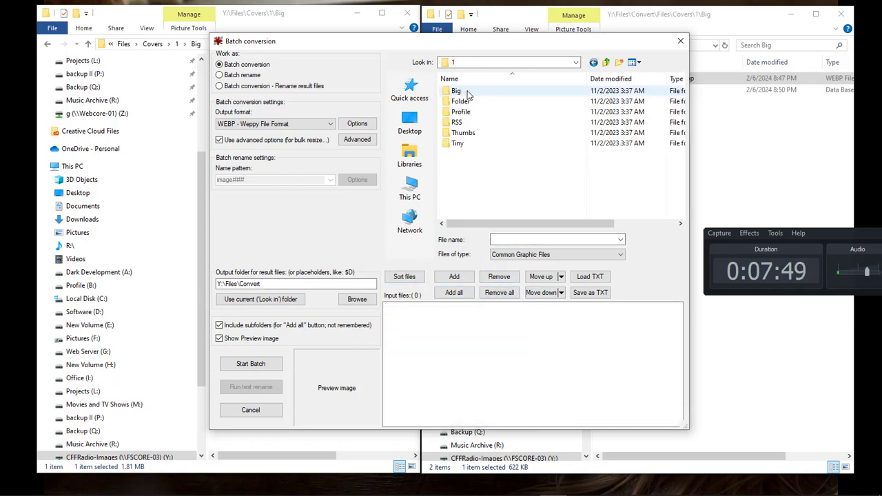
double_click(460, 94)
double_click(467, 91)
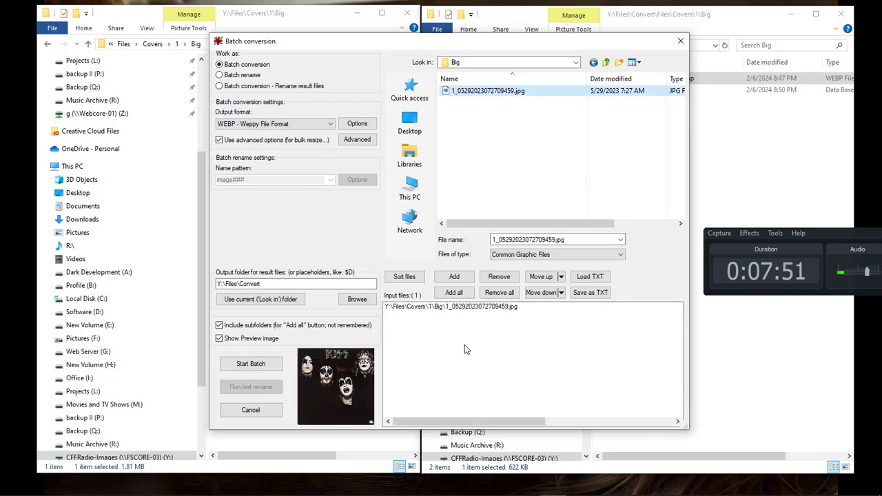
Lower the WebP save quality from 75 to 50
click(357, 124)
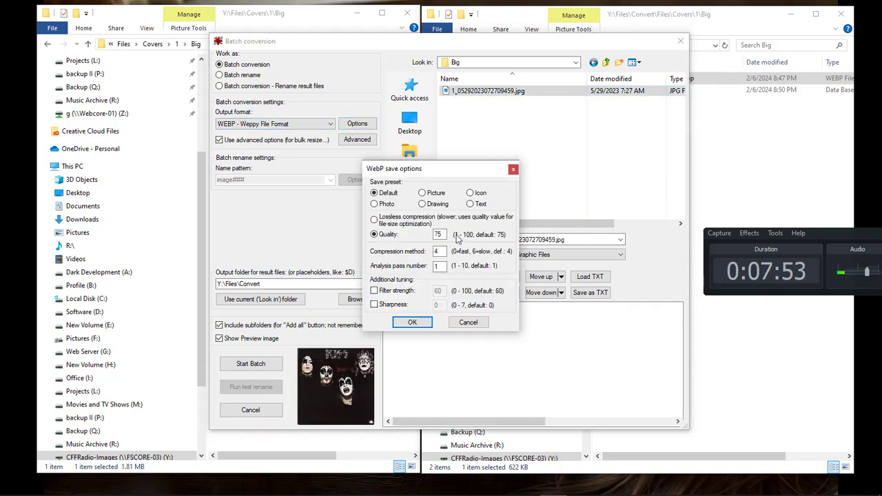
double_click(444, 235)
text(5)
click(411, 322)
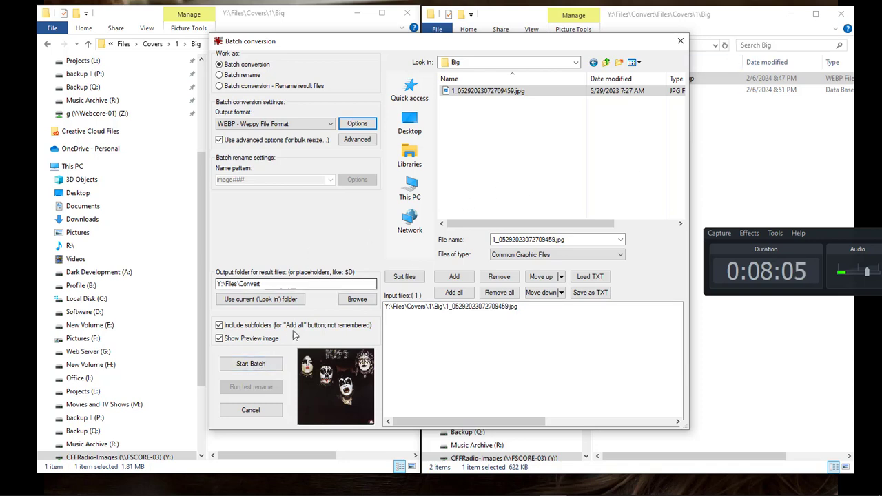
click(251, 364)
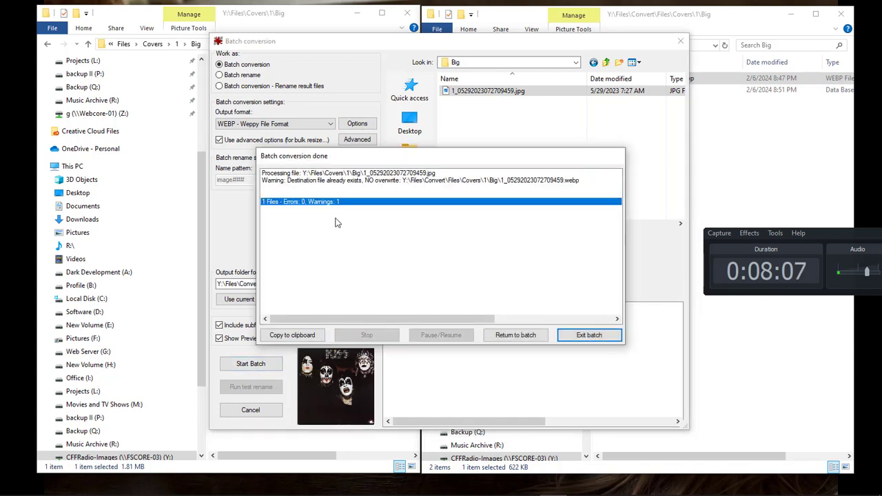
click(748, 174)
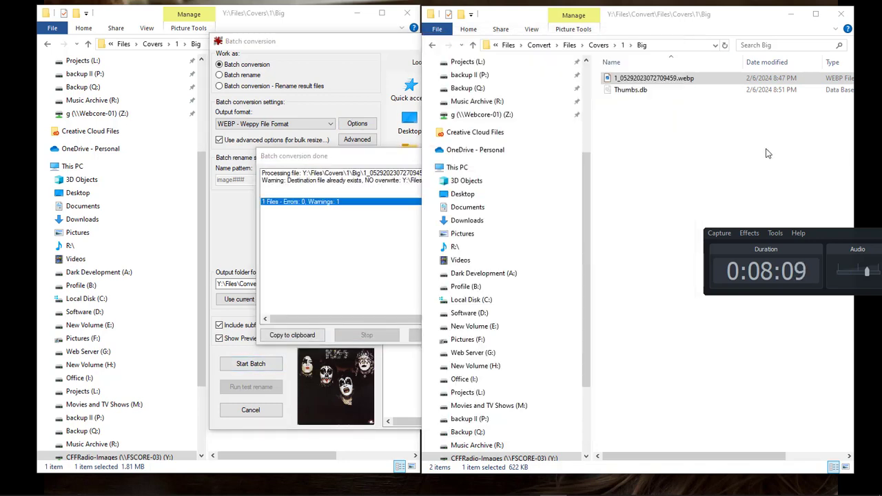
click(673, 82)
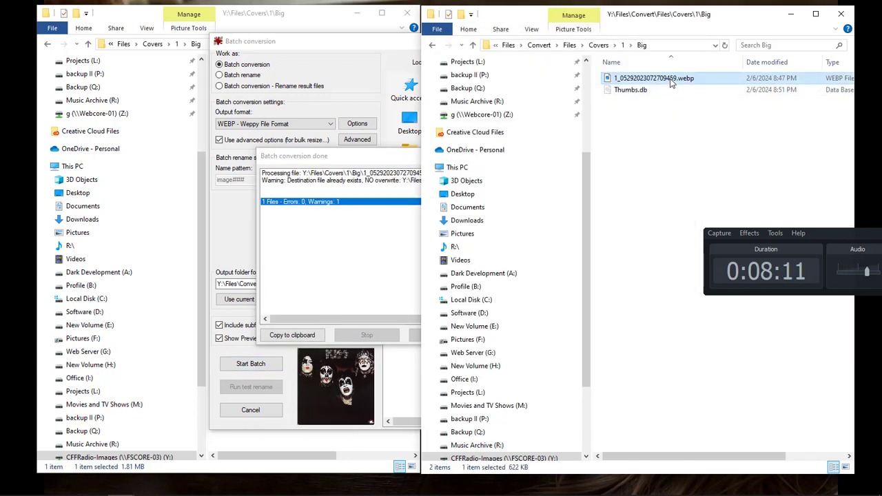
click(672, 81)
click(678, 78)
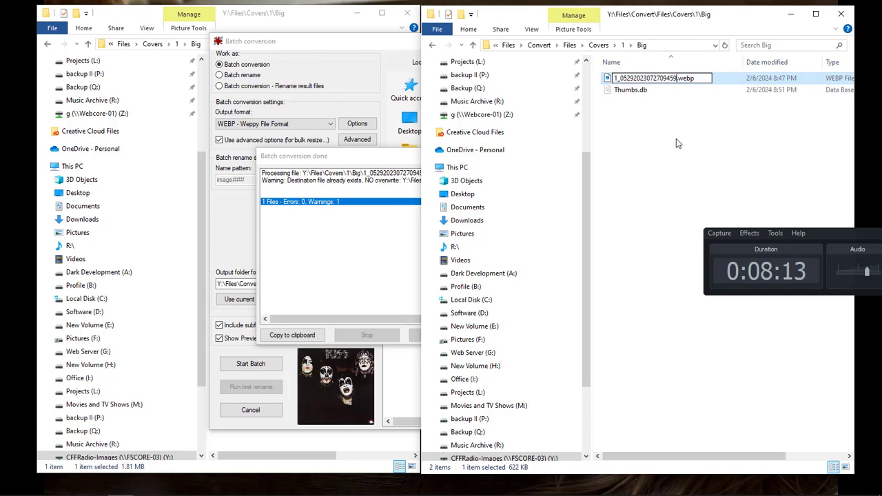
text(~)
click(641, 164)
Rerun the batch at quality 50 and compare the new 393 KB WebP with the 622 KB copy
click(350, 236)
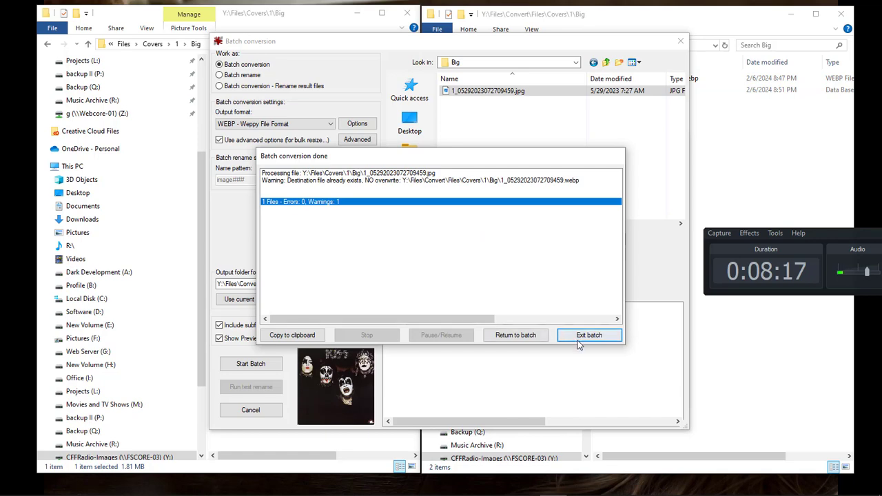
click(521, 337)
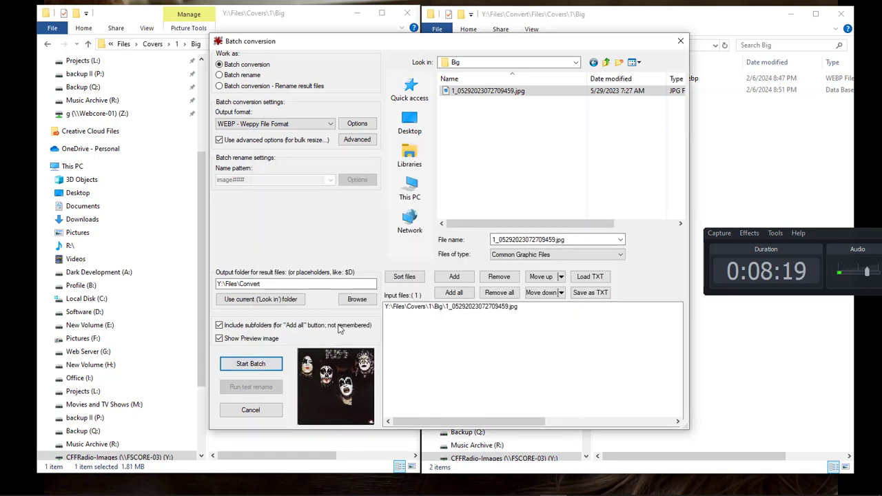
click(254, 365)
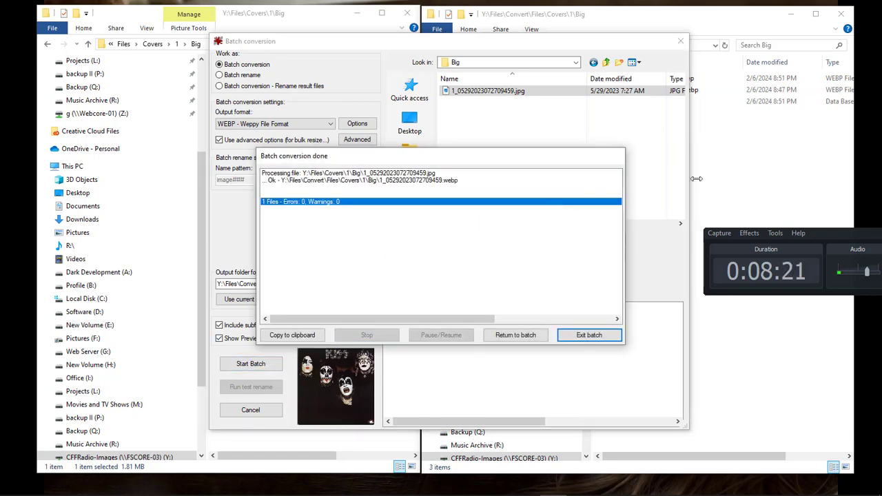
click(718, 153)
click(679, 79)
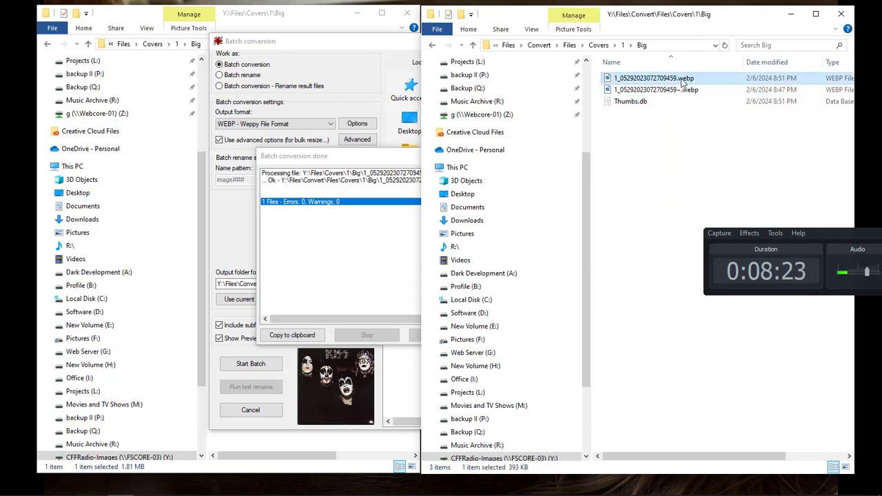
click(665, 91)
click(666, 79)
click(664, 91)
click(664, 79)
Preview the converted Big WebP cover, close it, and dismiss the batch conversion report
double_click(664, 80)
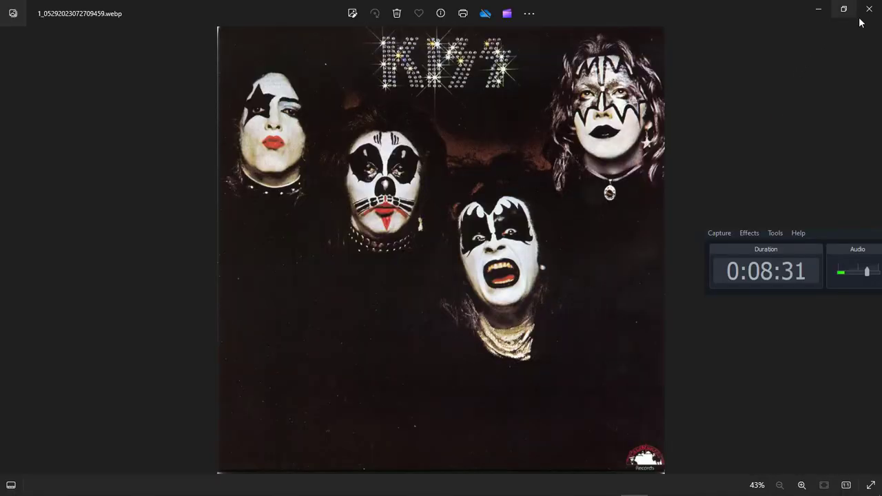
click(869, 8)
click(340, 166)
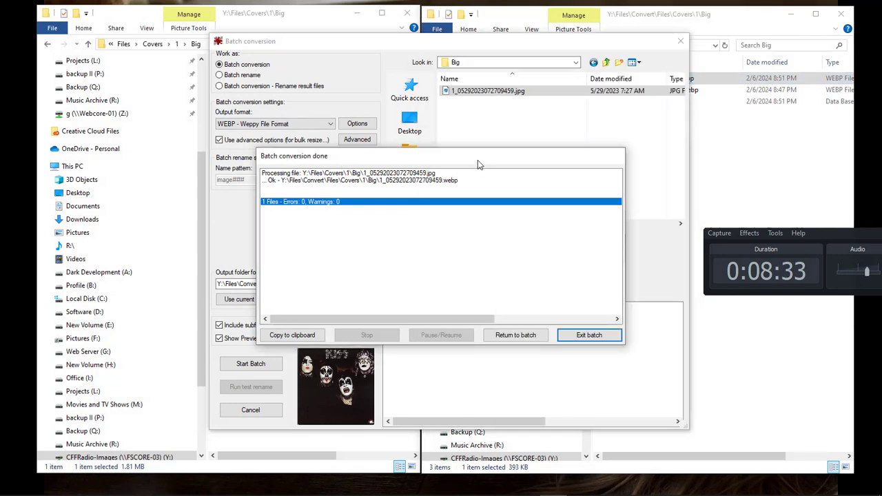
click(516, 279)
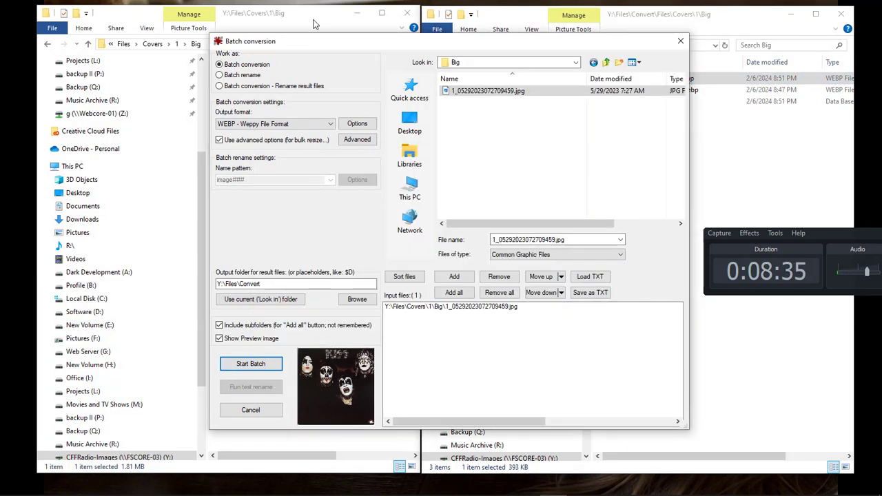
click(315, 24)
View the Big JPEG and WebP covers side by side in Photos, then close both
double_click(268, 80)
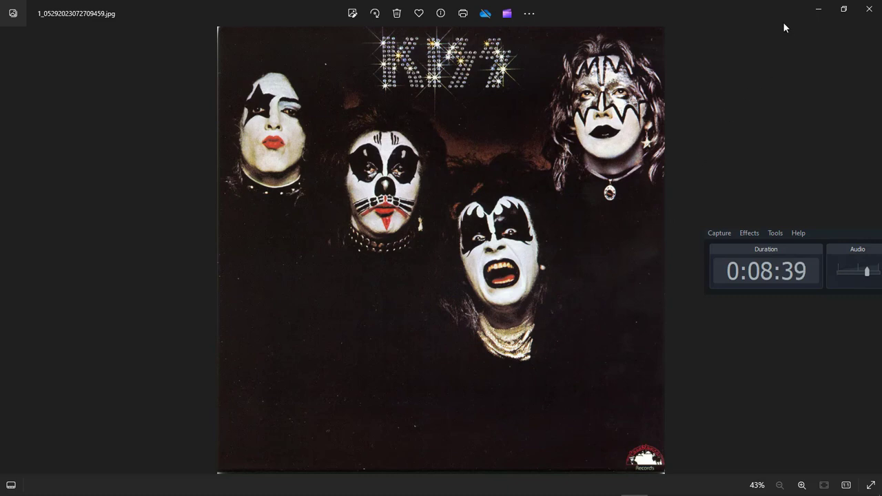
drag(770, 14, 471, 37)
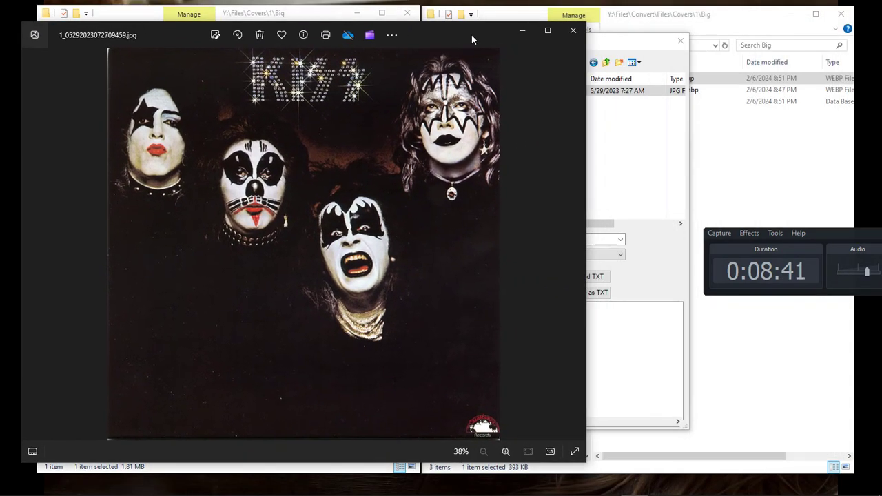
click(764, 33)
double_click(663, 81)
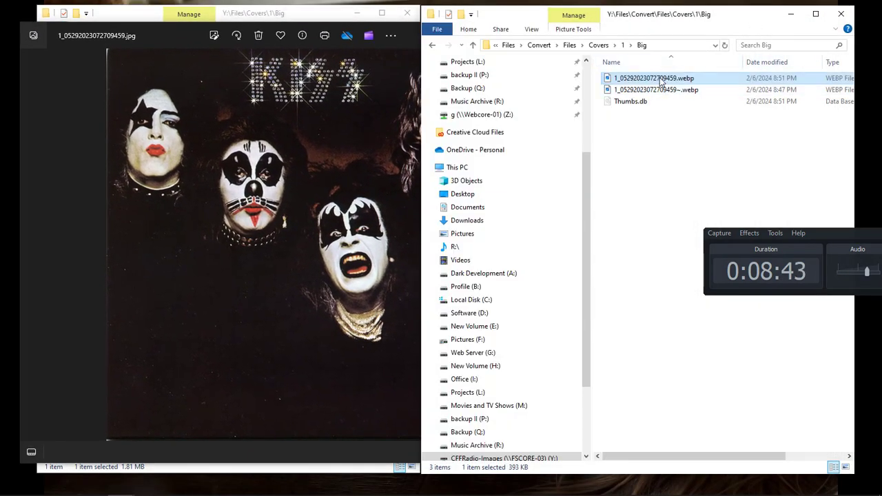
drag(458, 54, 539, 44)
click(689, 39)
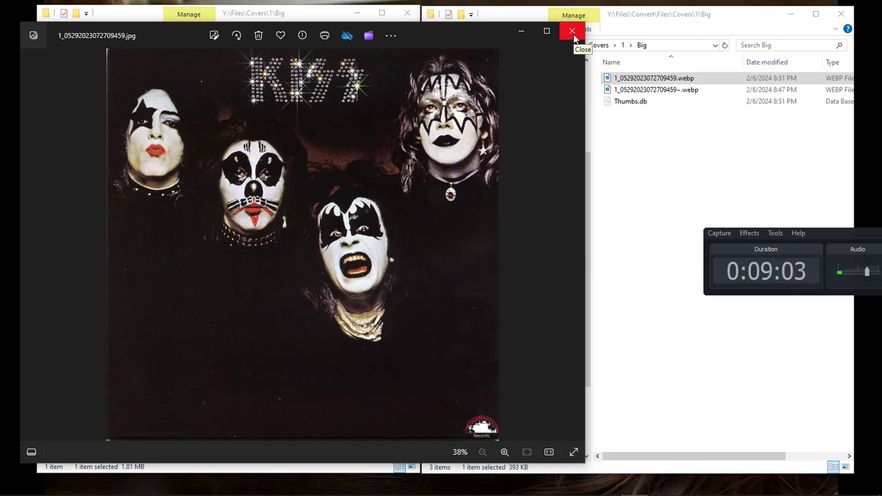
click(574, 38)
Compare the RSS cover file sizes: 15.5 KB JPEG versus 10.2 KB WebP
click(622, 45)
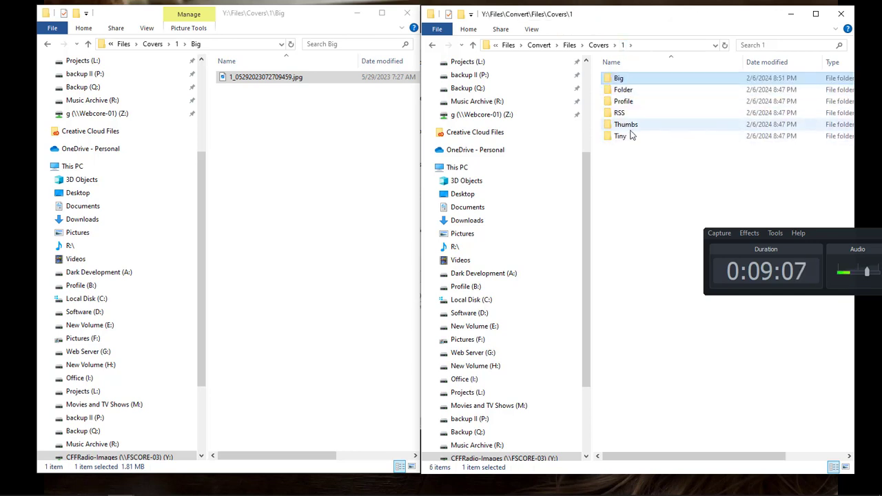
double_click(634, 113)
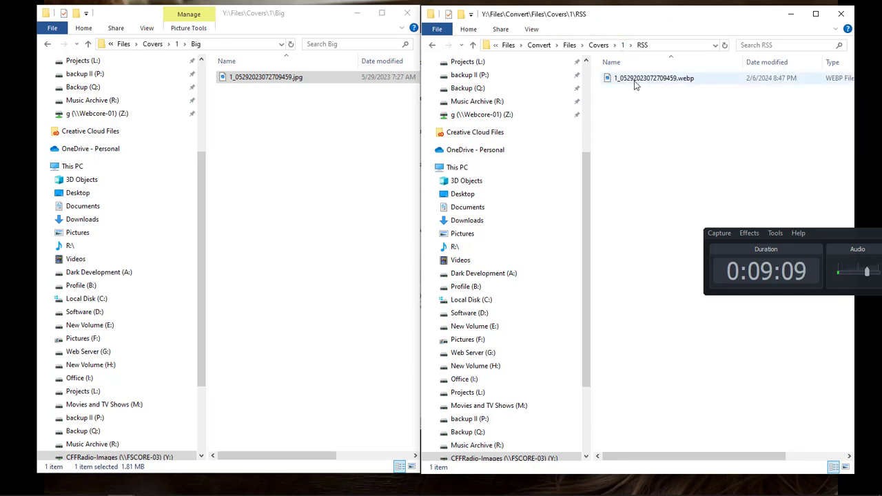
click(636, 81)
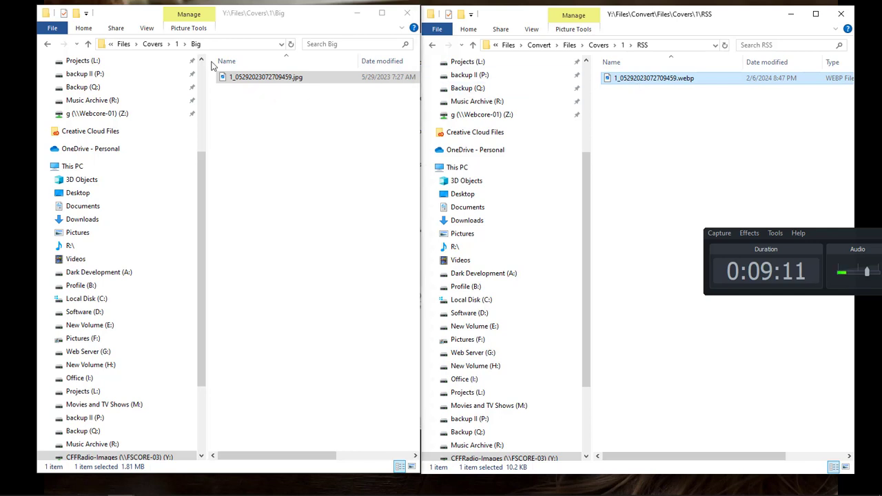
click(260, 104)
key(alt+Up)
double_click(253, 111)
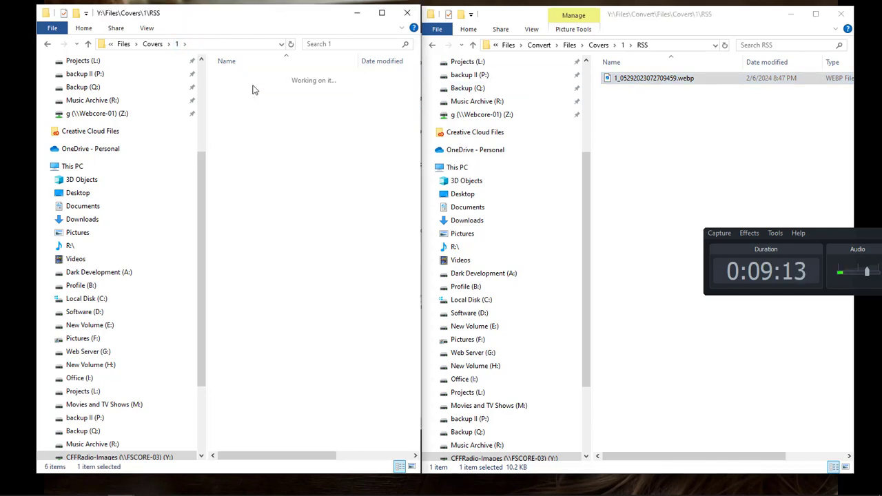
click(252, 80)
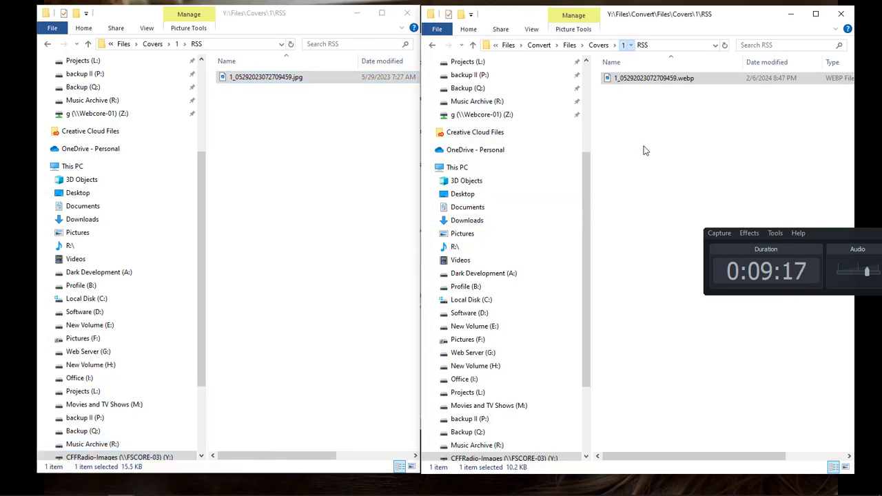
Compare the Thumbs cover file sizes: 2.89 KB JPEG versus 1.90 KB WebP
click(623, 45)
click(630, 126)
double_click(630, 126)
click(630, 78)
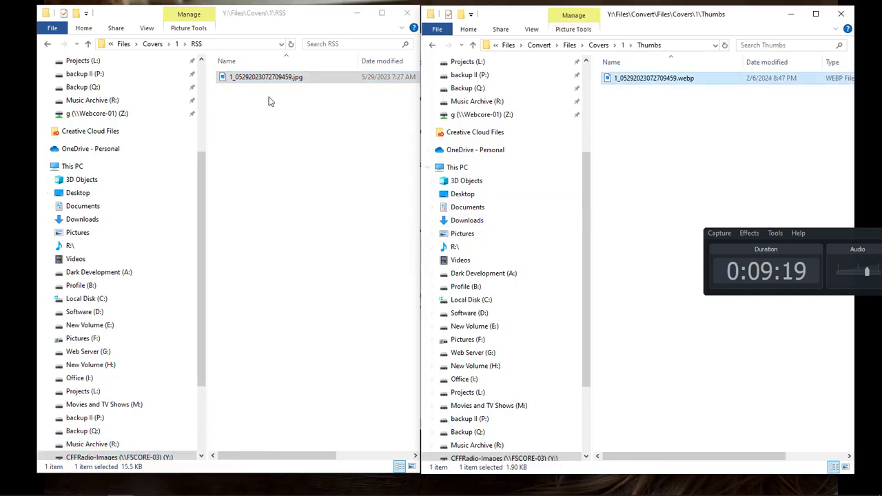
click(261, 108)
key(alt+Up)
click(237, 124)
double_click(236, 125)
click(252, 79)
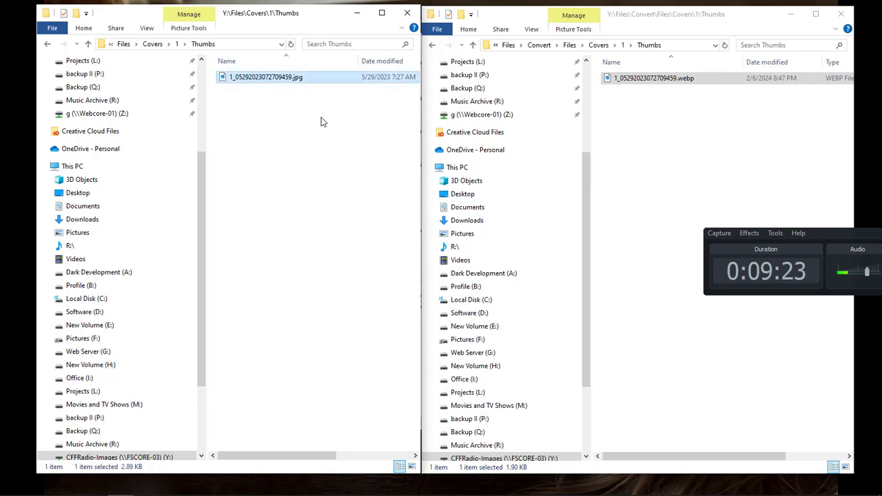